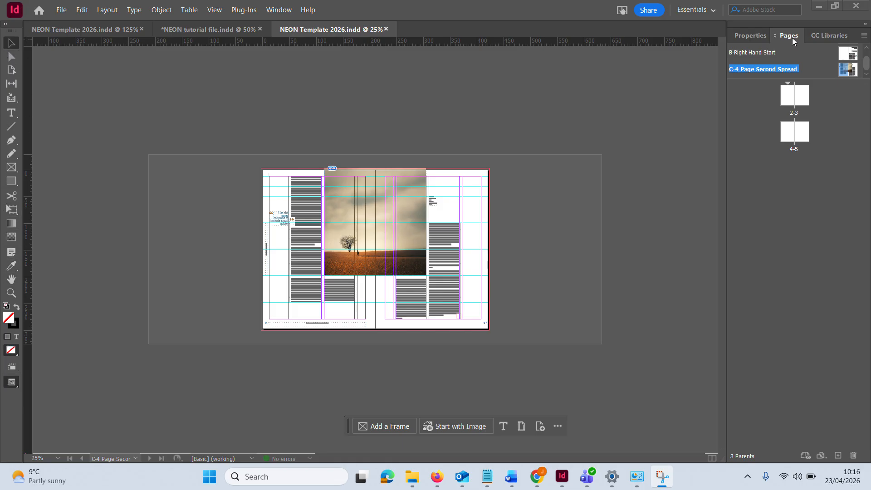
Display the document's pages and enlarge the parent pages area enough to list all parents
{"action": "left_click", "coordinate": [752, 36]}
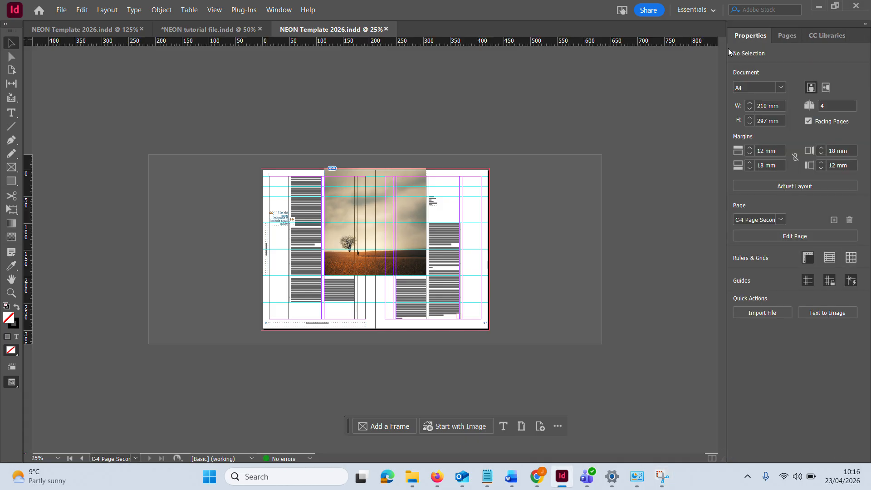
{"action": "left_click", "coordinate": [787, 36]}
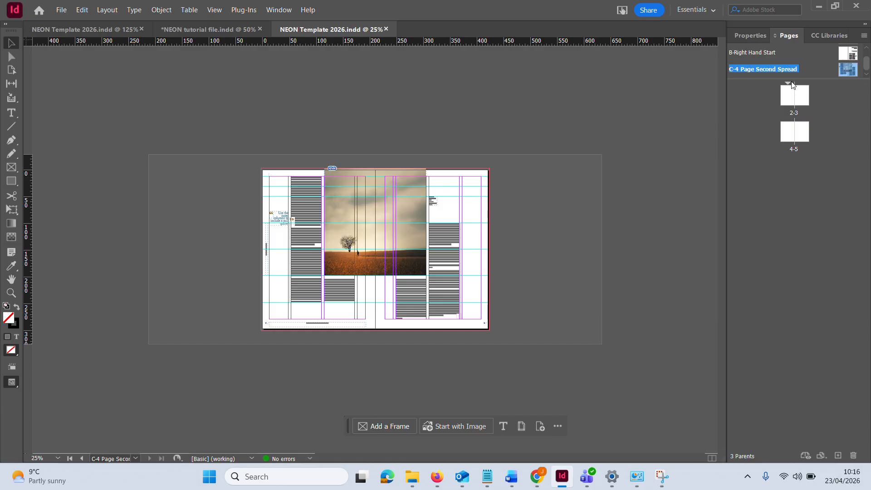
{"action": "left_click_drag", "start_coordinate": [792, 78], "coordinate": [792, 140]}
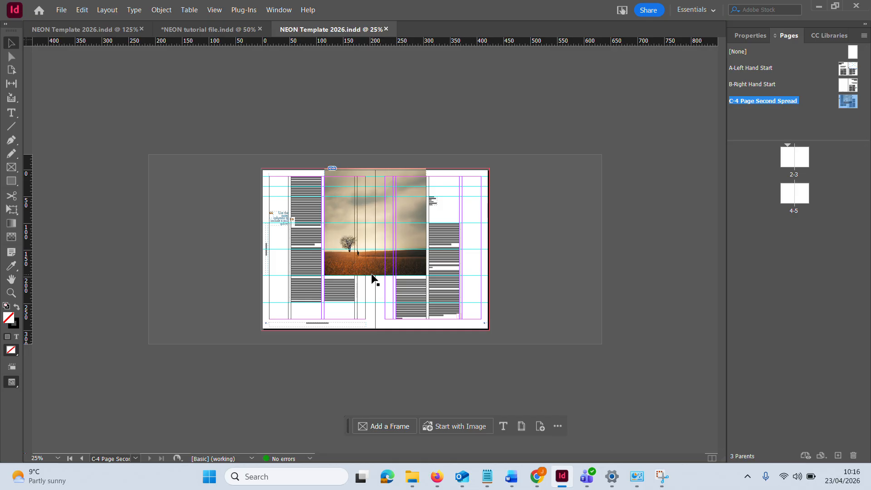
Preview the C-4 Page Second Spread parent in presentation mode, and zoom the layout in and out between 25% and 125%
{"action": "key", "text": "shift+w"}
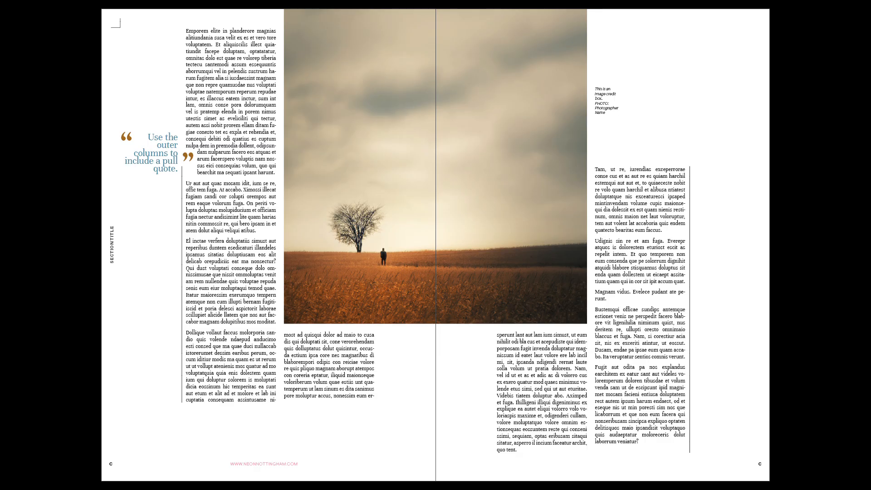
{"action": "key", "text": "Escape"}
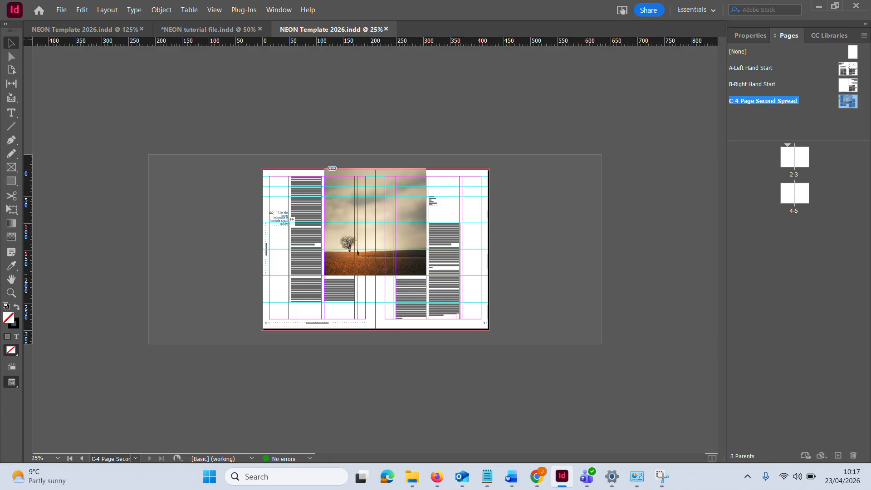
{"action": "key", "text": "ctrl+equal"}
{"action": "key", "text": "ctrl+equal"}
{"action": "key", "text": "ctrl+equal"}
{"action": "key", "text": "ctrl+equal"}
{"action": "key", "text": "ctrl+equal"}
{"action": "key", "text": "ctrl+equal"}
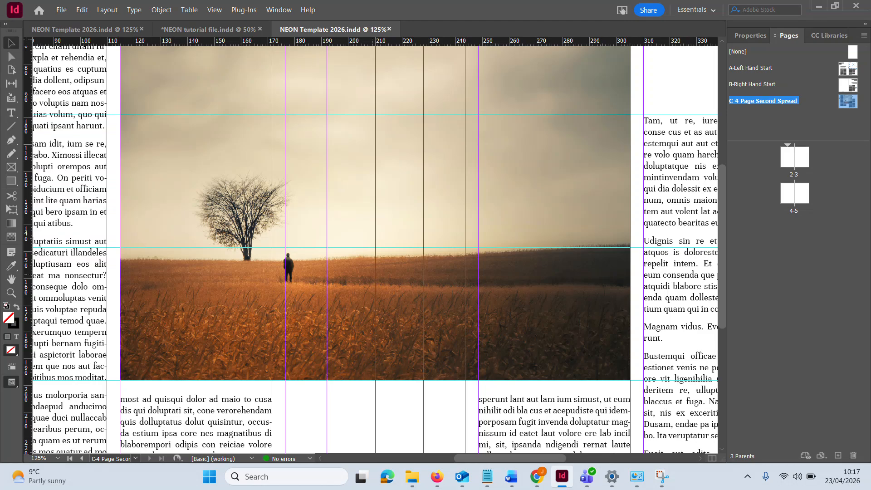
{"action": "key", "text": "ctrl+minus"}
{"action": "key", "text": "ctrl+minus"}
{"action": "key", "text": "ctrl+minus"}
{"action": "key", "text": "ctrl+minus"}
{"action": "key", "text": "ctrl+minus"}
{"action": "key", "text": "ctrl+minus"}
{"action": "key", "text": "ctrl+equal"}
{"action": "key", "text": "ctrl+equal"}
{"action": "key", "text": "ctrl+equal"}
{"action": "key", "text": "ctrl+equal"}
{"action": "key", "text": "ctrl+equal"}
{"action": "key", "text": "ctrl+equal"}
Examine the columns, image and body text across the C-4 Page Second Spread parent, and preview the whole spread in presentation mode
{"action": "left_click_drag", "start_coordinate": [80, 367], "coordinate": [410, 436]}
{"action": "left_click_drag", "start_coordinate": [351, 155], "coordinate": [350, 341]}
{"action": "left_click_drag", "start_coordinate": [427, 274], "coordinate": [145, 268]}
{"action": "left_click_drag", "start_coordinate": [612, 270], "coordinate": [249, 137]}
{"action": "left_click_drag", "start_coordinate": [291, 452], "coordinate": [408, 208]}
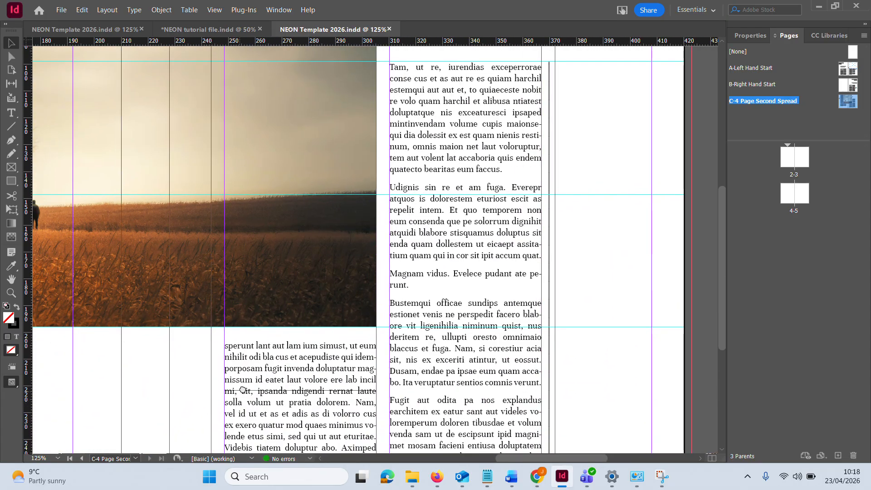
{"action": "left_click_drag", "start_coordinate": [242, 389], "coordinate": [442, 237]}
{"action": "left_click_drag", "start_coordinate": [196, 268], "coordinate": [531, 312]}
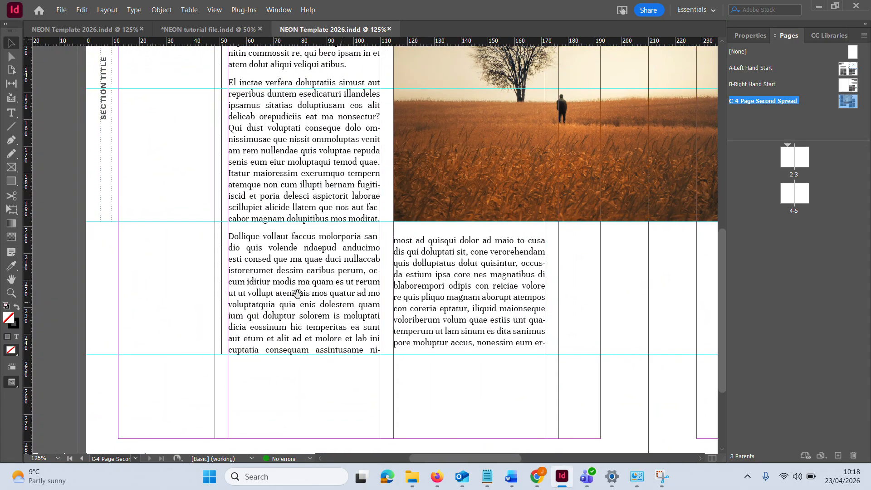
{"action": "left_click_drag", "start_coordinate": [290, 280], "coordinate": [309, 355]}
{"action": "left_click_drag", "start_coordinate": [369, 119], "coordinate": [231, 309]}
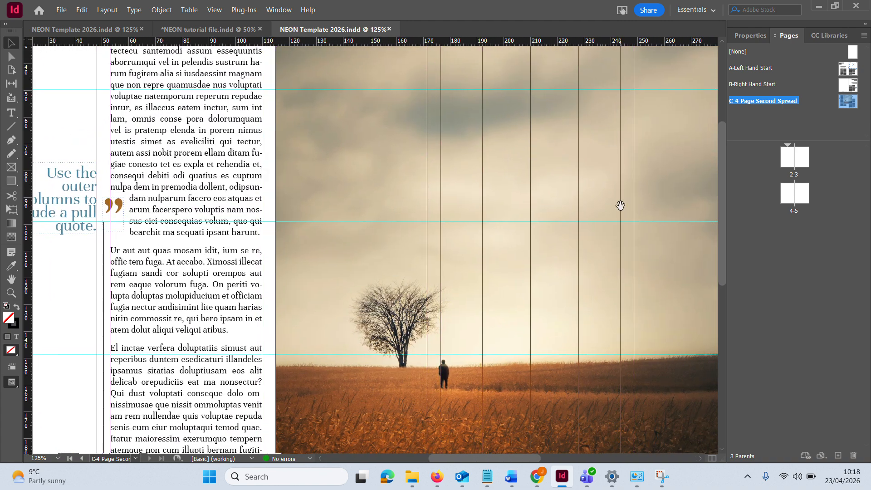
{"action": "key", "text": "shift+w"}
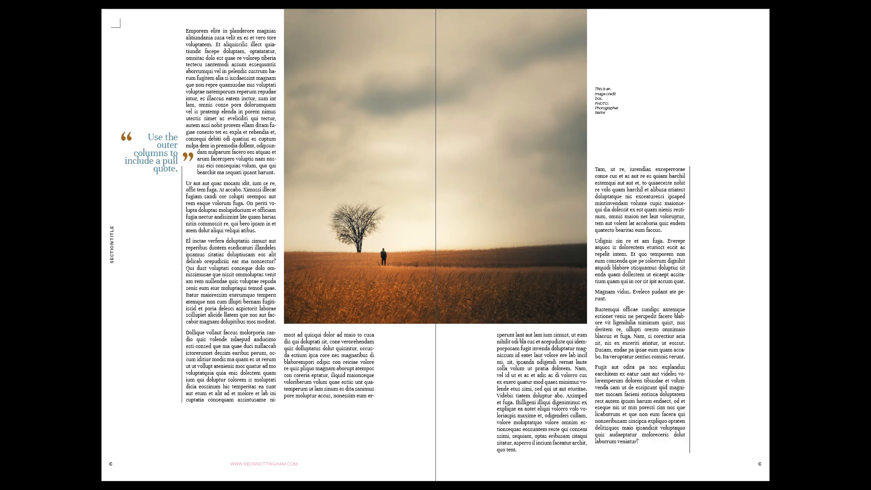
{"action": "key", "text": "Escape"}
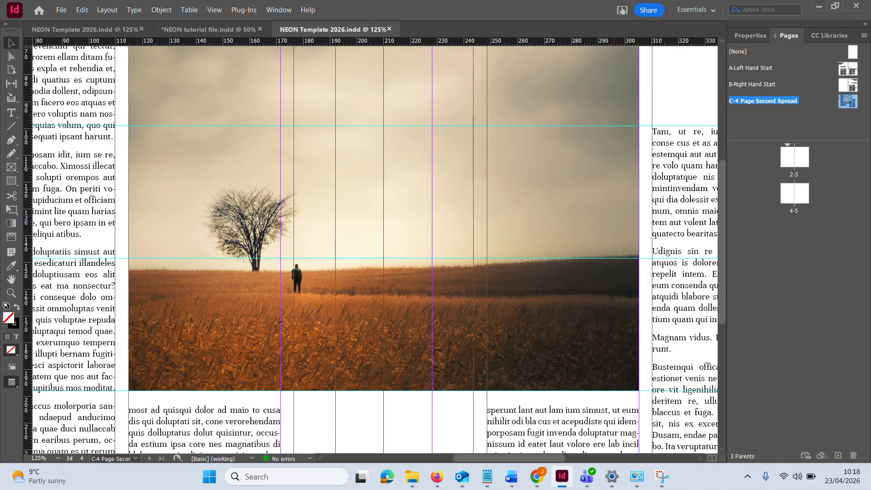
Zoom to 150% and inspect the photo, image credit box, body text and pull quote of the C-4 Page Second Spread parent
{"action": "key", "text": "ctrl+minus"}
{"action": "key", "text": "ctrl+minus"}
{"action": "key", "text": "ctrl+minus"}
{"action": "key", "text": "ctrl+minus"}
{"action": "key", "text": "ctrl+equal"}
{"action": "key", "text": "ctrl+equal"}
{"action": "key", "text": "ctrl+equal"}
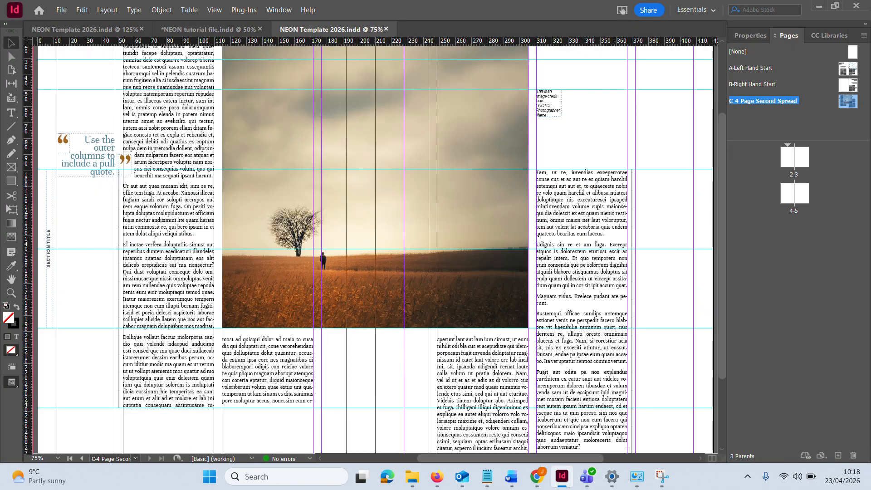
{"action": "key", "text": "ctrl+equal"}
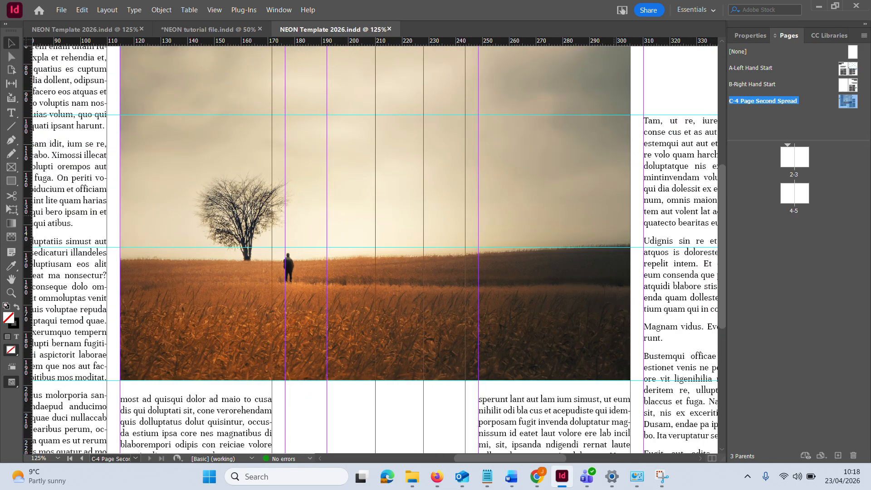
{"action": "key", "text": "ctrl+equal"}
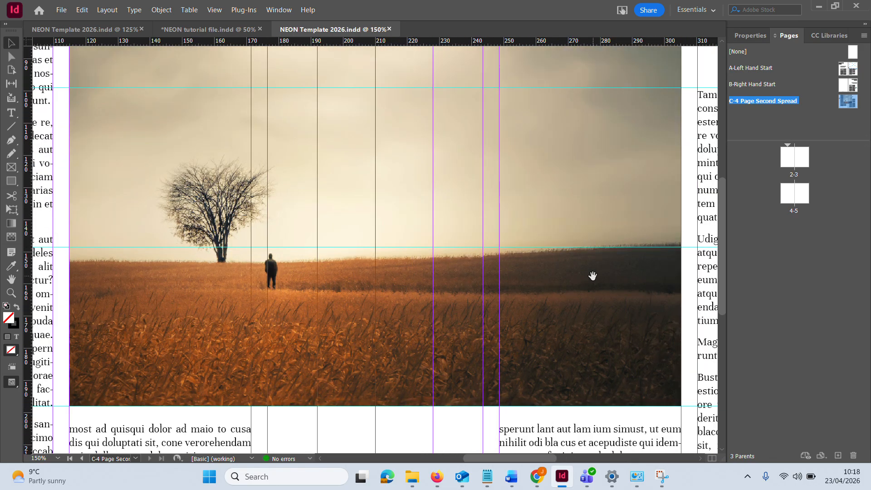
{"action": "left_click_drag", "start_coordinate": [591, 275], "coordinate": [179, 254]}
{"action": "left_click_drag", "start_coordinate": [426, 222], "coordinate": [467, 474]}
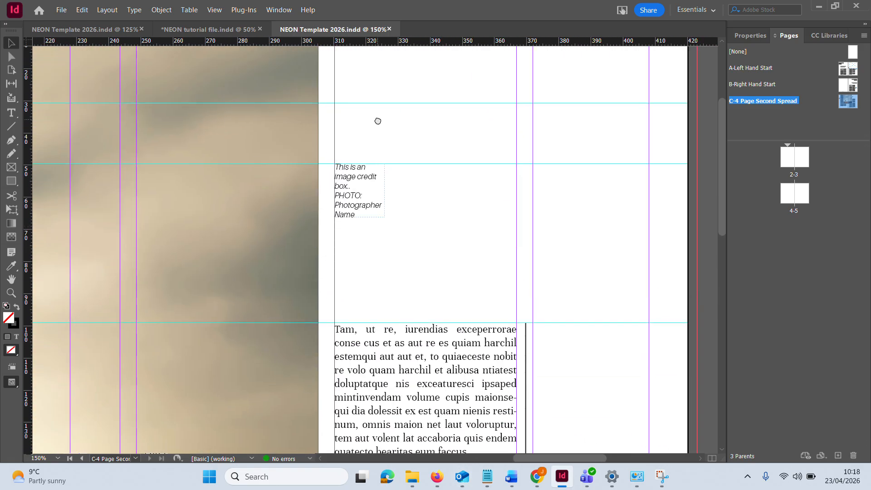
{"action": "left_click_drag", "start_coordinate": [379, 121], "coordinate": [605, 266]}
{"action": "left_click_drag", "start_coordinate": [189, 249], "coordinate": [523, 149]}
{"action": "left_click_drag", "start_coordinate": [155, 242], "coordinate": [271, 136]}
{"action": "left_click_drag", "start_coordinate": [294, 334], "coordinate": [311, 236]}
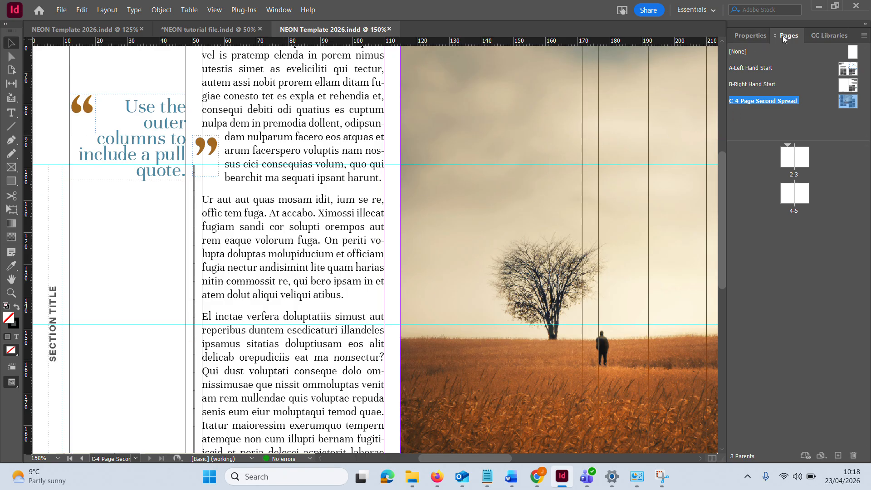
Consult the InDesign tutorial outline in the TDL.txt notes in Notepad and return to the InDesign layout
{"action": "left_click", "coordinate": [488, 477]}
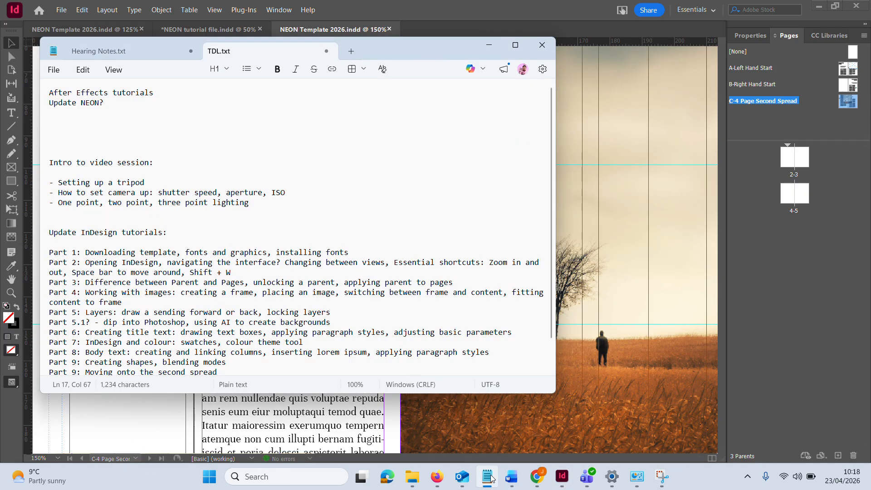
{"action": "left_click", "coordinate": [764, 155]}
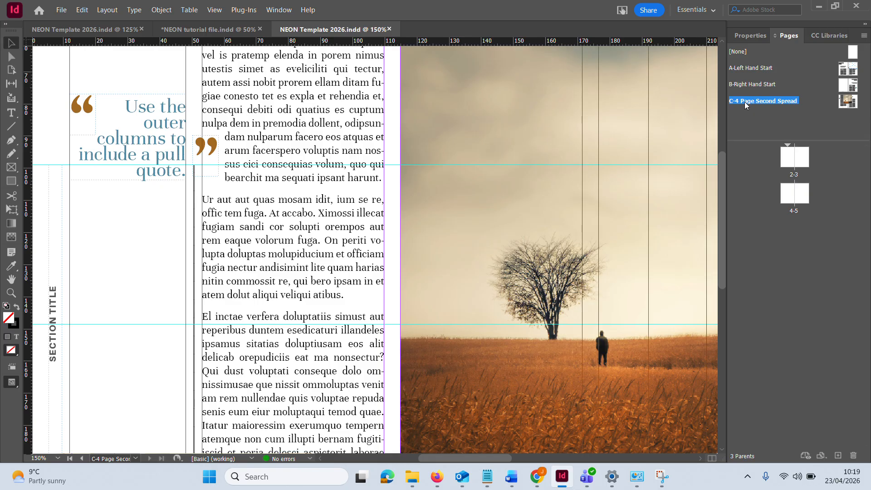
Review the A-Left Hand Start, B-Right Hand Start and C-4 Page Second Spread parents in turn at 50% zoom
{"action": "double_click", "coordinate": [749, 67]}
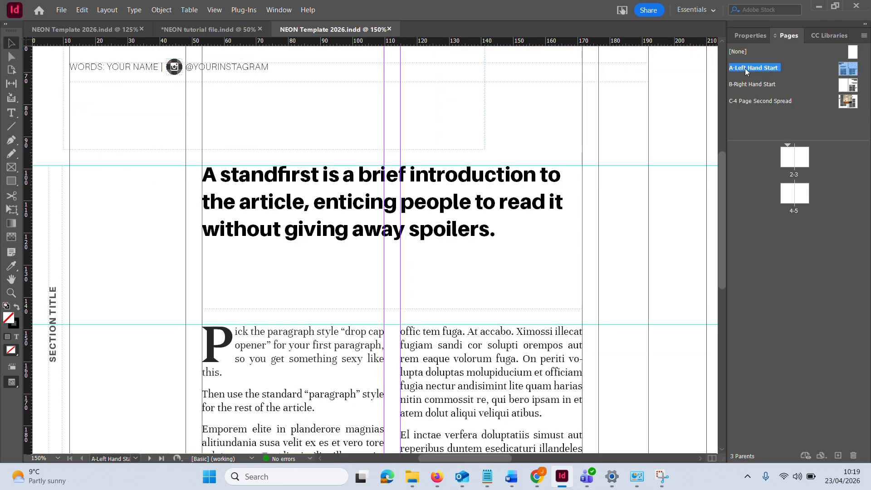
{"action": "key", "text": "ctrl+minus"}
{"action": "key", "text": "ctrl+minus"}
{"action": "key", "text": "ctrl+minus"}
{"action": "key", "text": "ctrl+minus"}
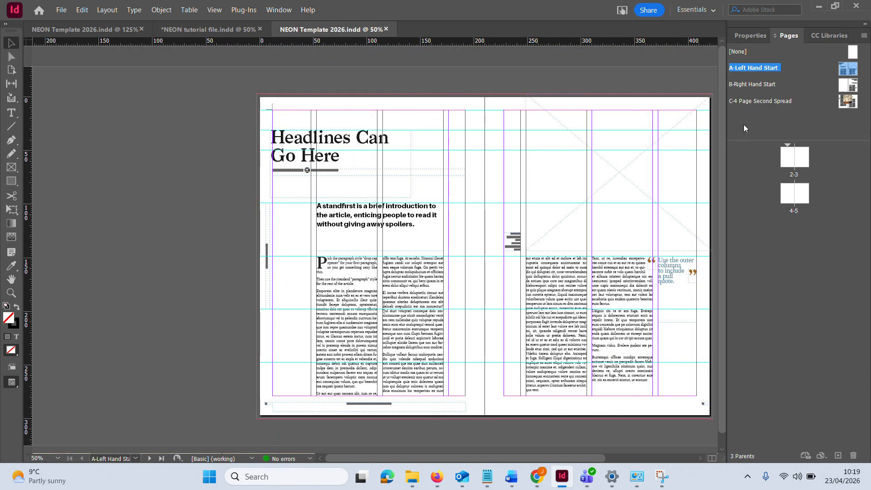
{"action": "double_click", "coordinate": [753, 83]}
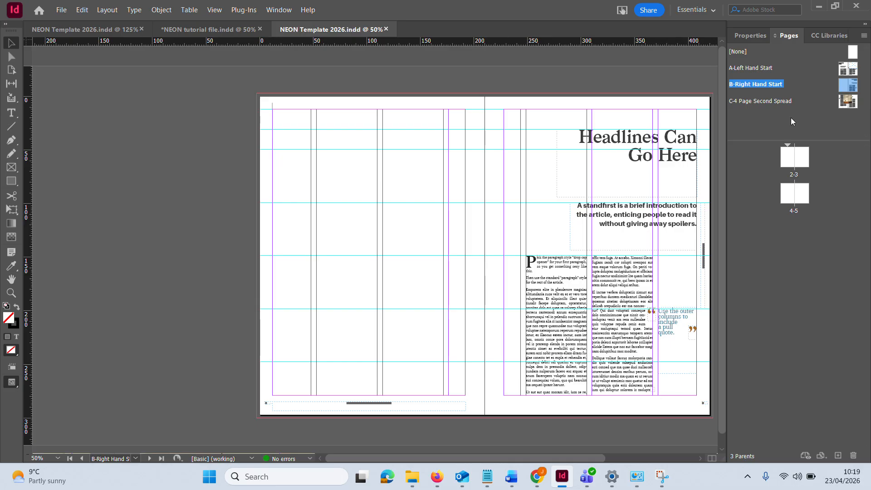
{"action": "double_click", "coordinate": [753, 102]}
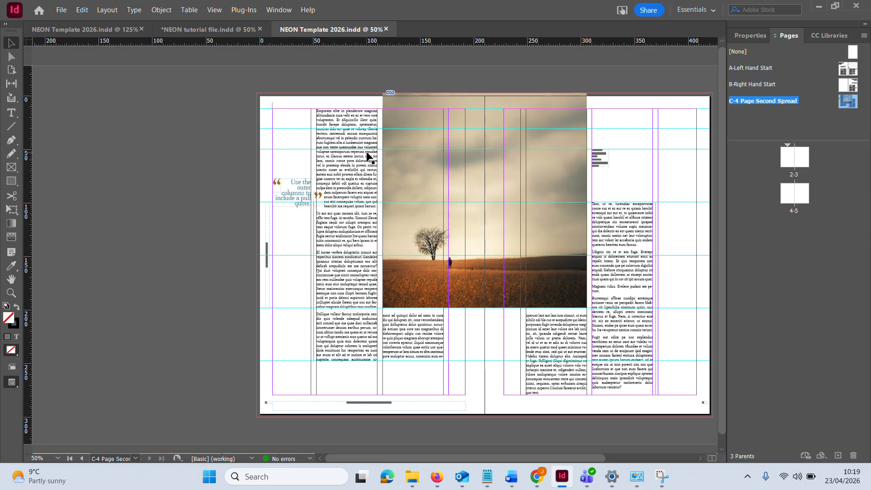
Return to the A-Left Hand Start parent and check its headline text frame, leaving nothing selected
{"action": "double_click", "coordinate": [731, 67]}
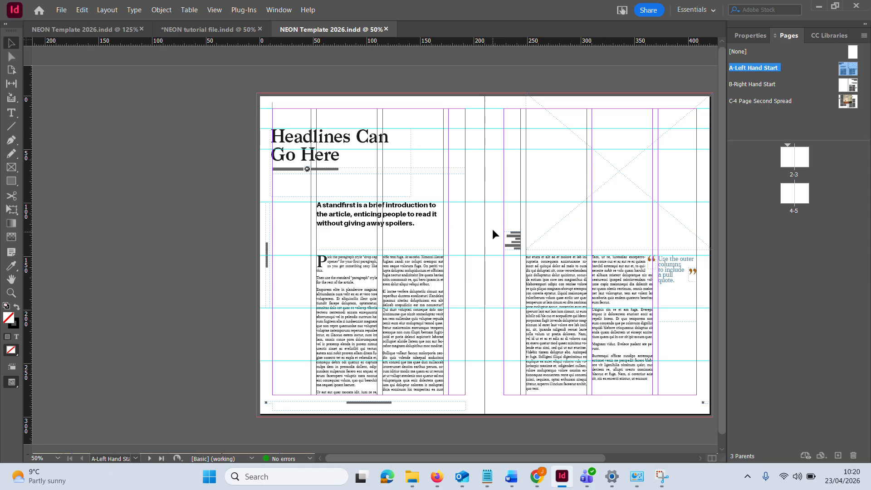
{"action": "left_click", "coordinate": [350, 140]}
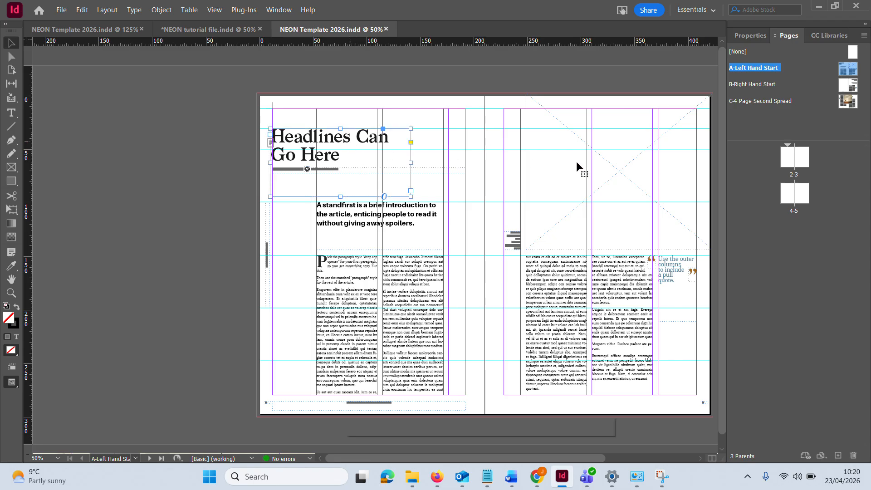
{"action": "left_click", "coordinate": [493, 83]}
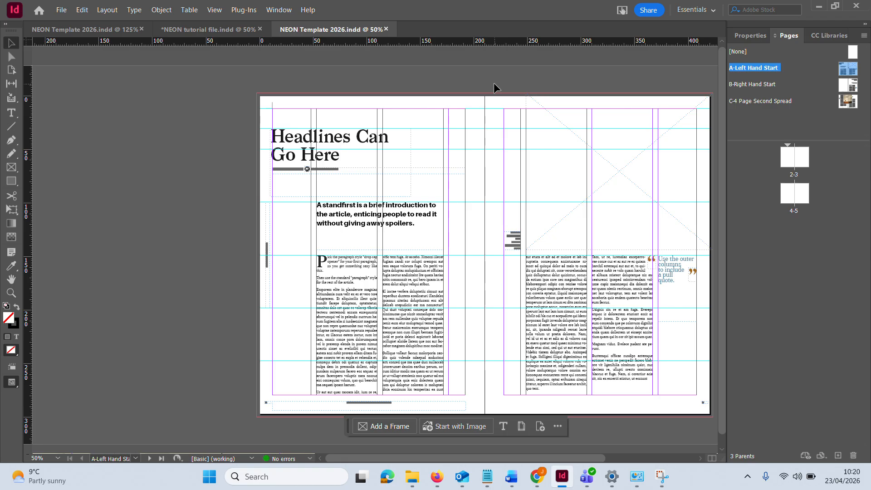
Open the document spread 2-3 and look over its pages
{"action": "left_click", "coordinate": [736, 87]}
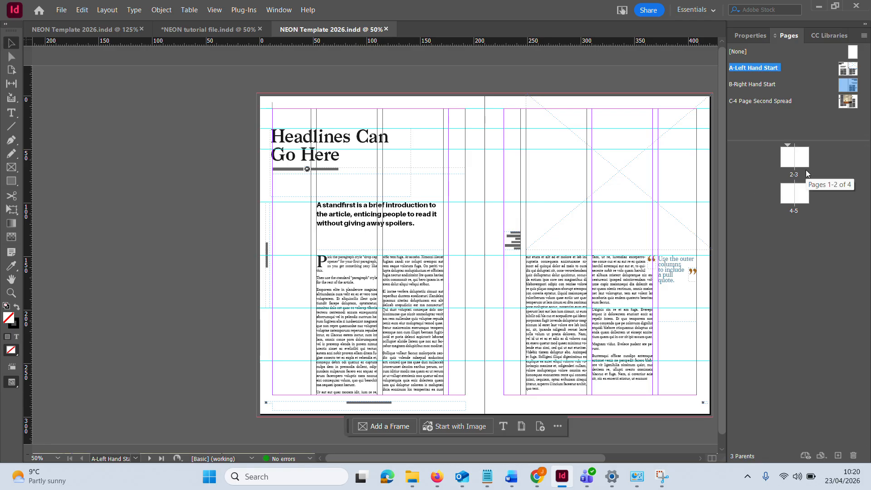
{"action": "left_click", "coordinate": [812, 258]}
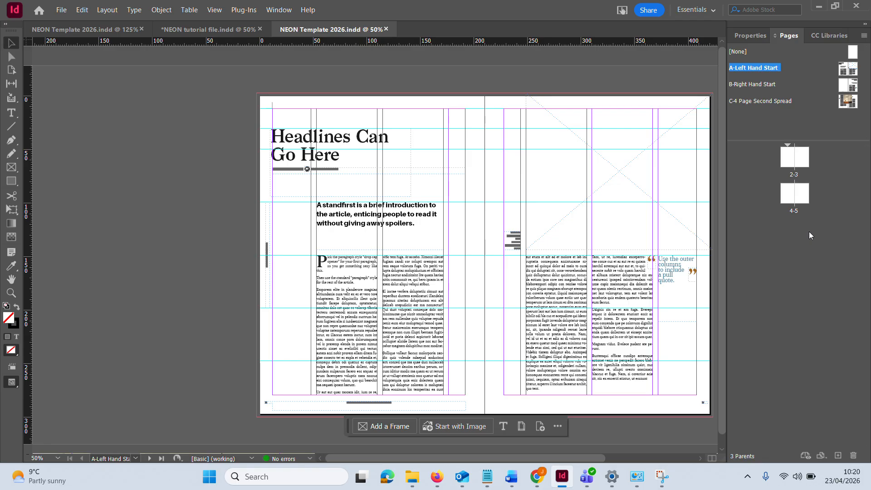
{"action": "left_click_drag", "start_coordinate": [737, 51], "coordinate": [788, 166]}
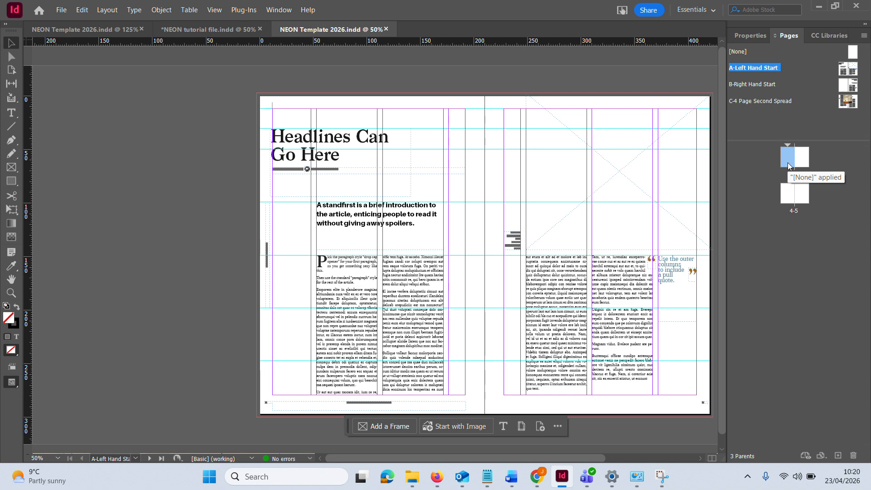
{"action": "double_click", "coordinate": [788, 166]}
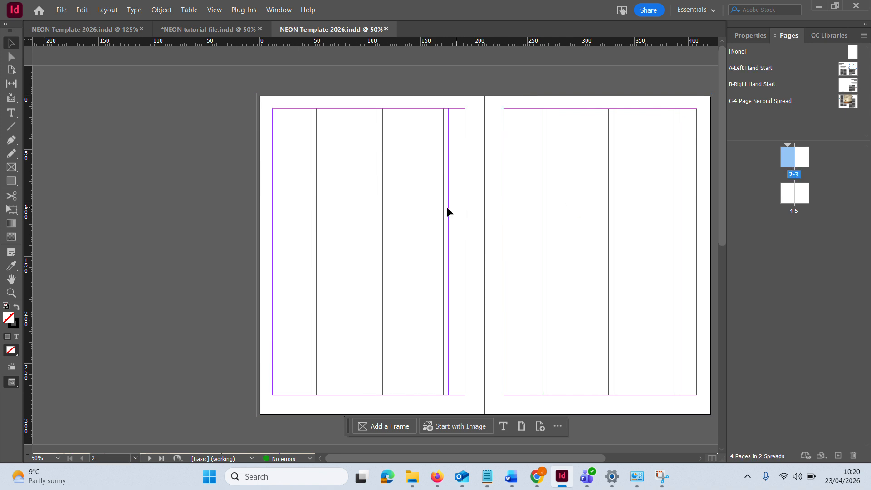
{"action": "scroll", "coordinate": [409, 205], "scroll_direction": "down", "scroll_amount": 8}
{"action": "scroll", "coordinate": [408, 213], "scroll_direction": "up", "scroll_amount": 8}
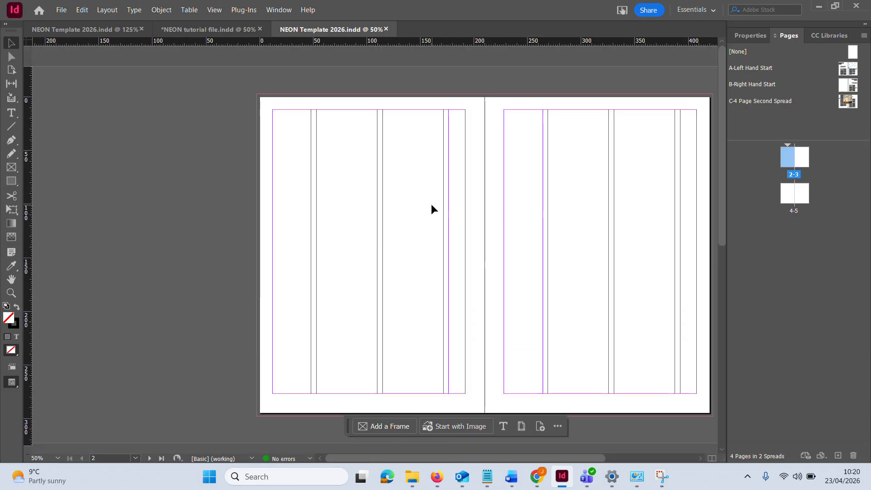
Compare the left-hand start, right-hand start and second spread parents once more, and reopen page 2 of the document
{"action": "double_click", "coordinate": [745, 70]}
{"action": "double_click", "coordinate": [744, 84]}
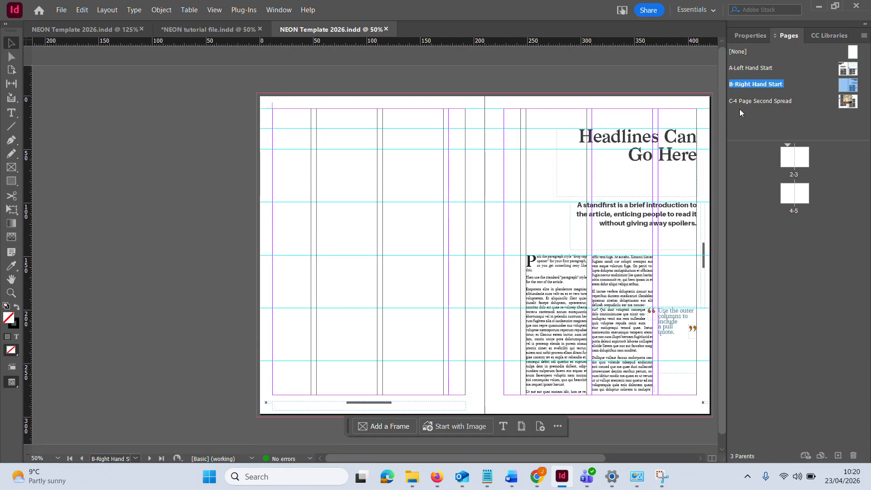
{"action": "double_click", "coordinate": [741, 103]}
{"action": "double_click", "coordinate": [744, 68]}
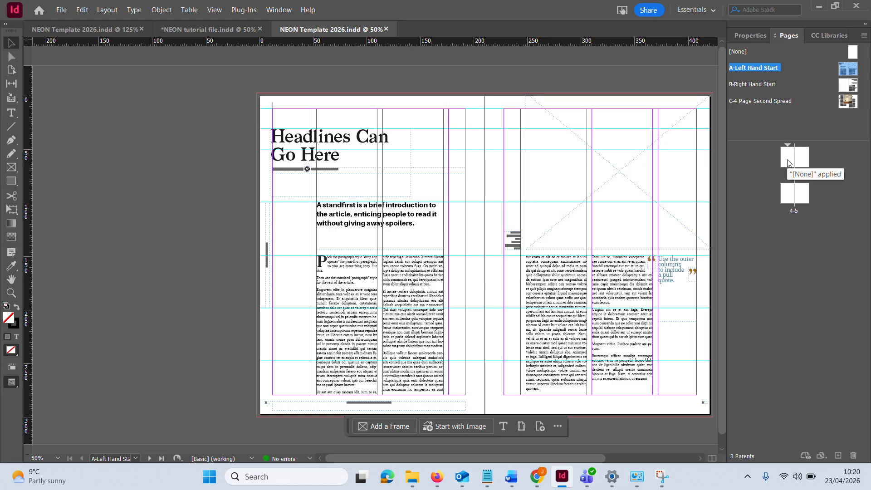
{"action": "double_click", "coordinate": [747, 83]}
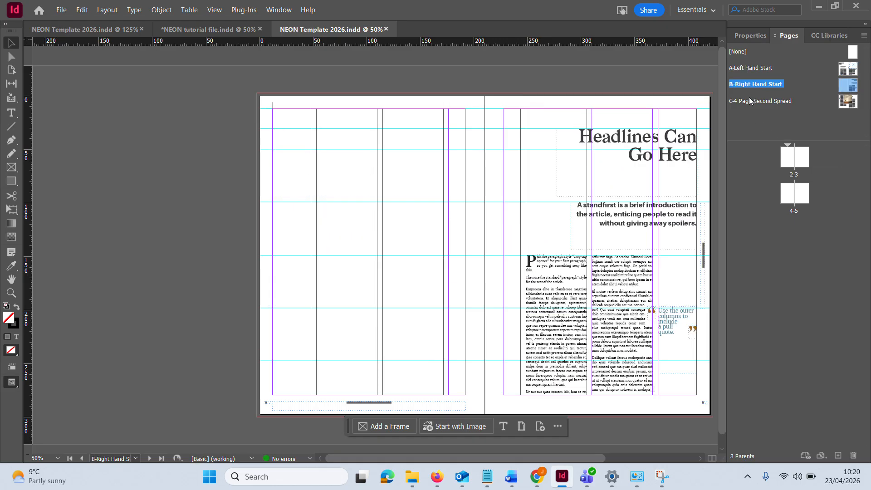
{"action": "double_click", "coordinate": [749, 100]}
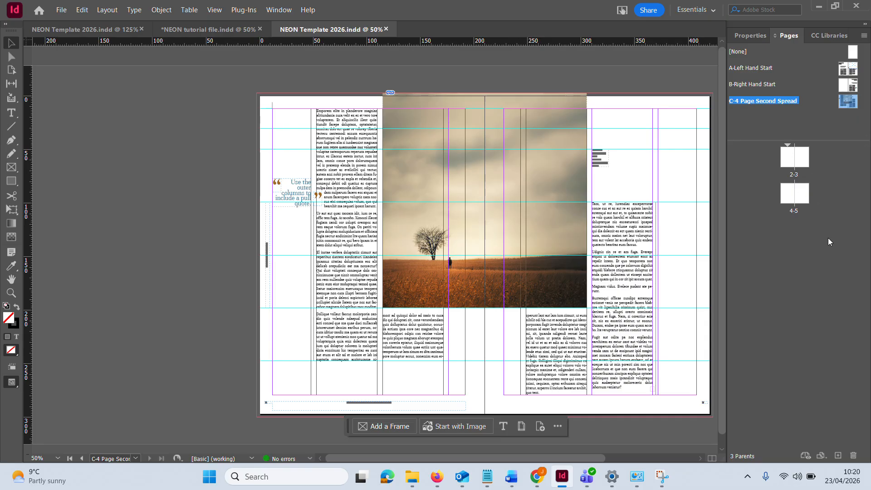
{"action": "double_click", "coordinate": [788, 160]}
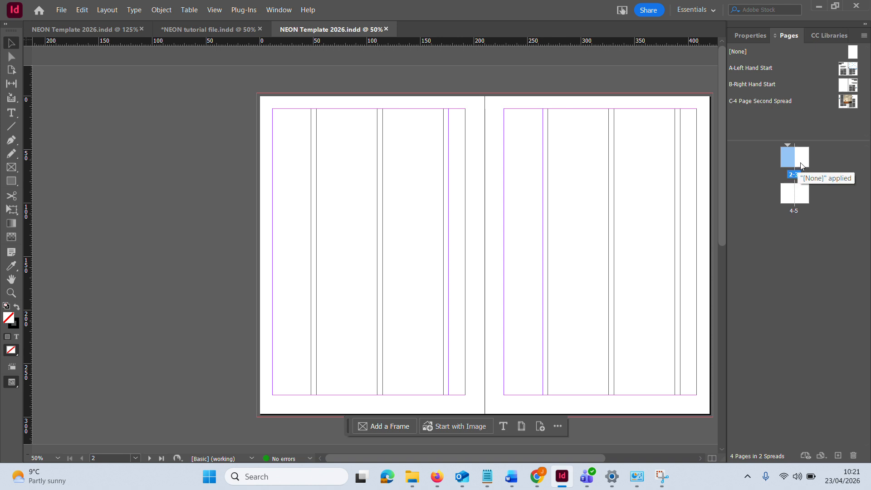
{"action": "left_click", "coordinate": [778, 162]}
{"action": "left_click", "coordinate": [788, 162]}
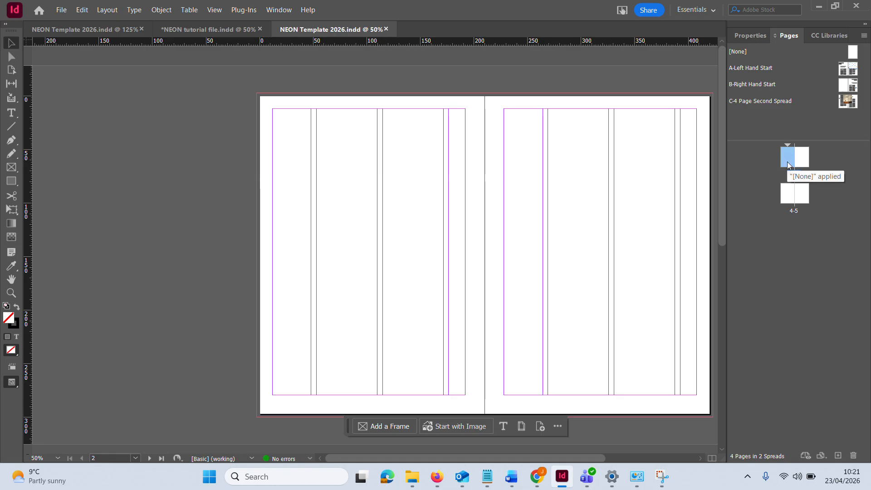
{"action": "left_click", "coordinate": [801, 161], "text": "shift"}
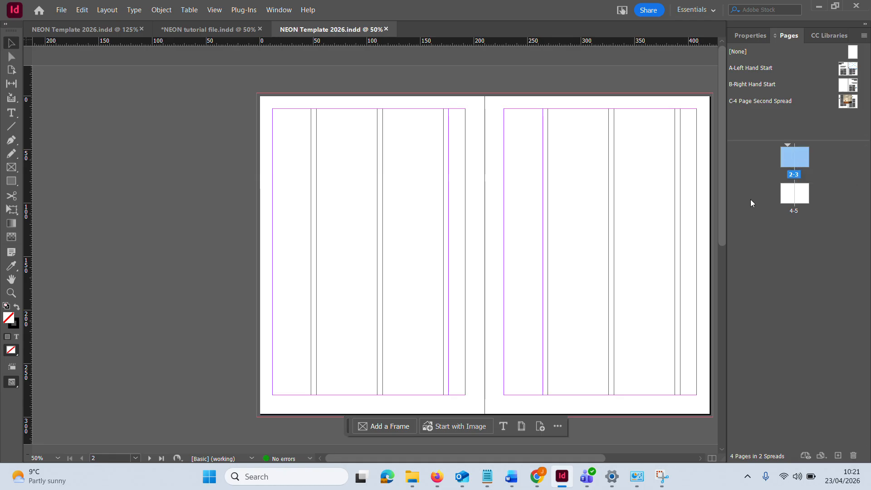
{"action": "left_click", "coordinate": [766, 176]}
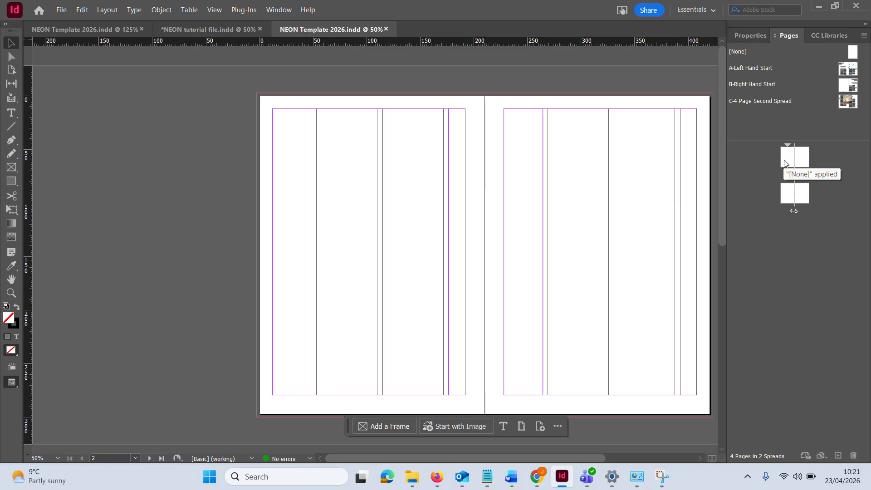
Select both pages of spread 2-3 and apply the A-Left Hand Start parent to them
{"action": "left_click", "coordinate": [784, 163]}
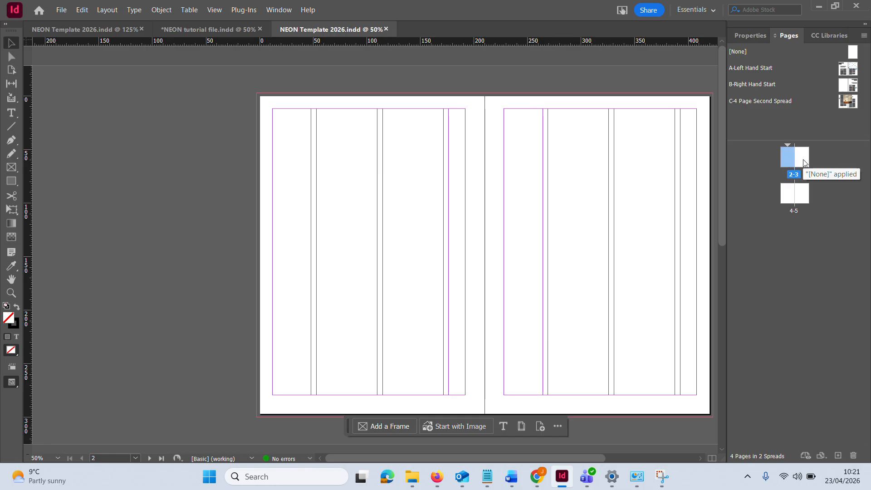
{"action": "left_click", "coordinate": [803, 162], "text": "shift"}
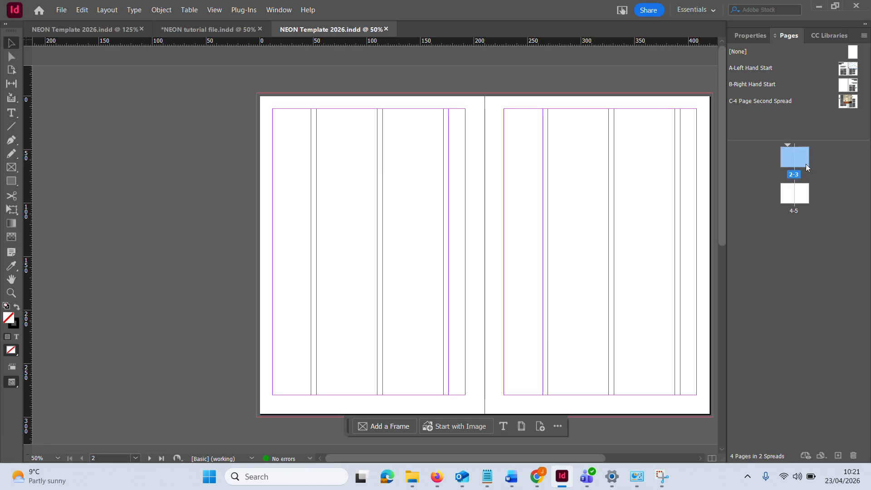
{"action": "right_click", "coordinate": [786, 159]}
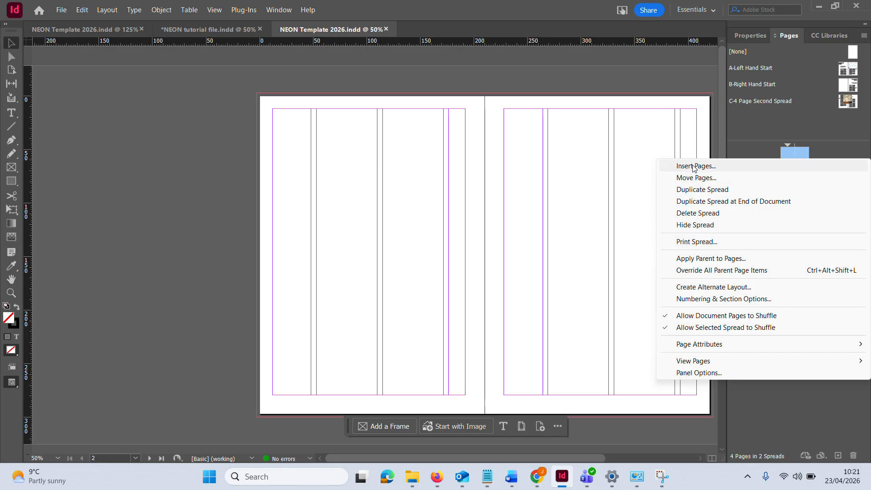
{"action": "left_click", "coordinate": [694, 258]}
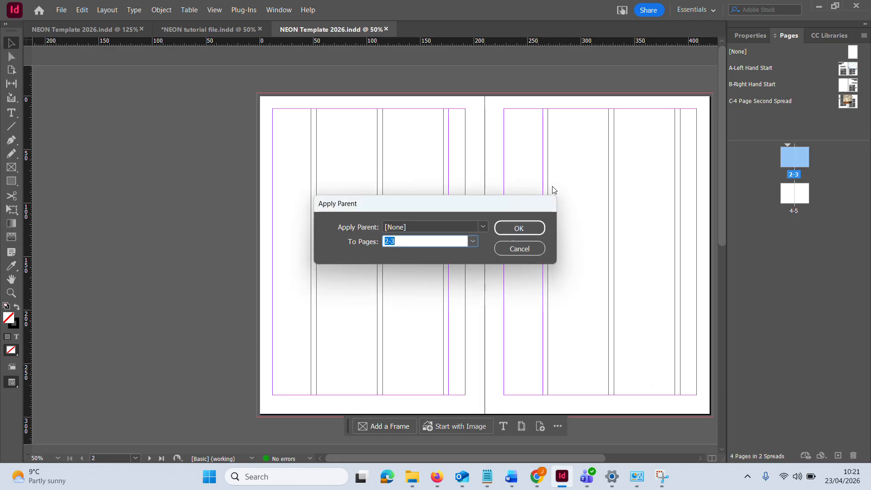
{"action": "left_click", "coordinate": [484, 227]}
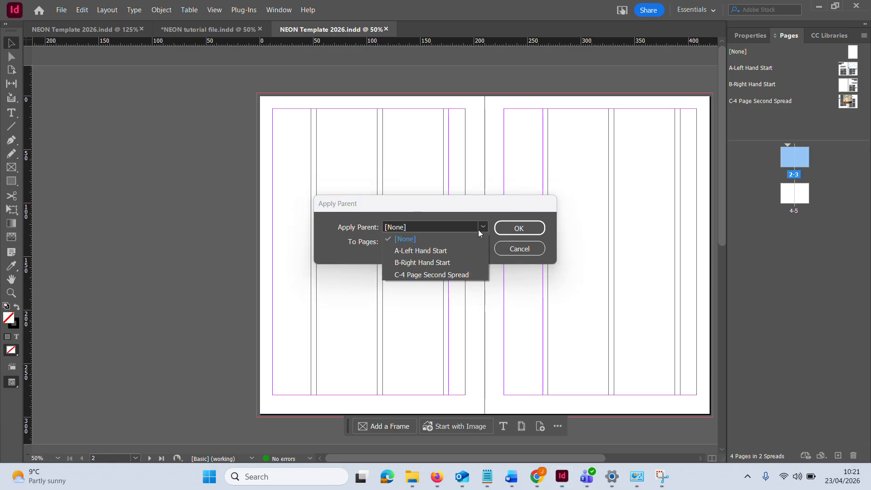
{"action": "left_click", "coordinate": [436, 253]}
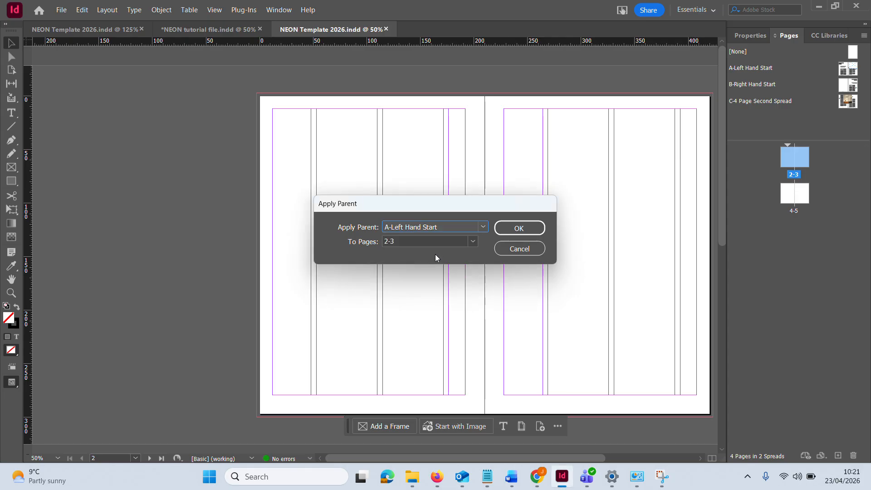
{"action": "left_click", "coordinate": [500, 231]}
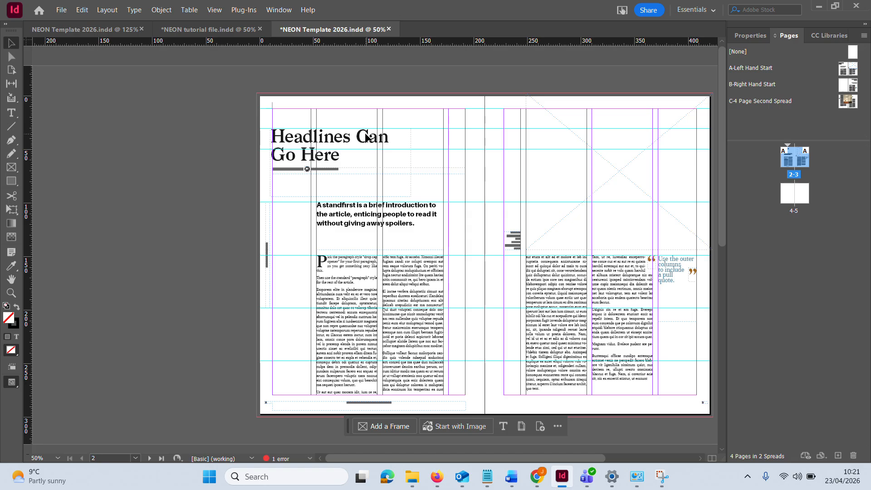
Open the A-Left Hand Start parent for comparison and return to page 2 of the document
{"action": "double_click", "coordinate": [760, 70]}
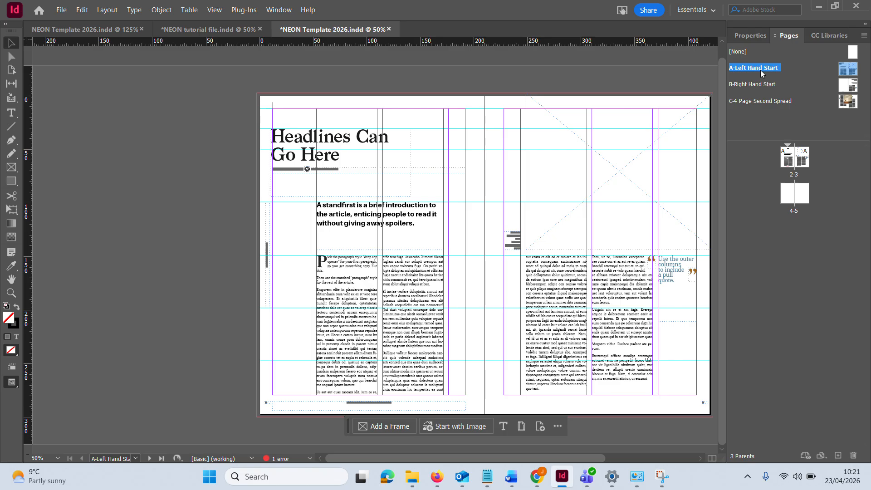
{"action": "left_click_drag", "start_coordinate": [755, 121], "coordinate": [788, 156]}
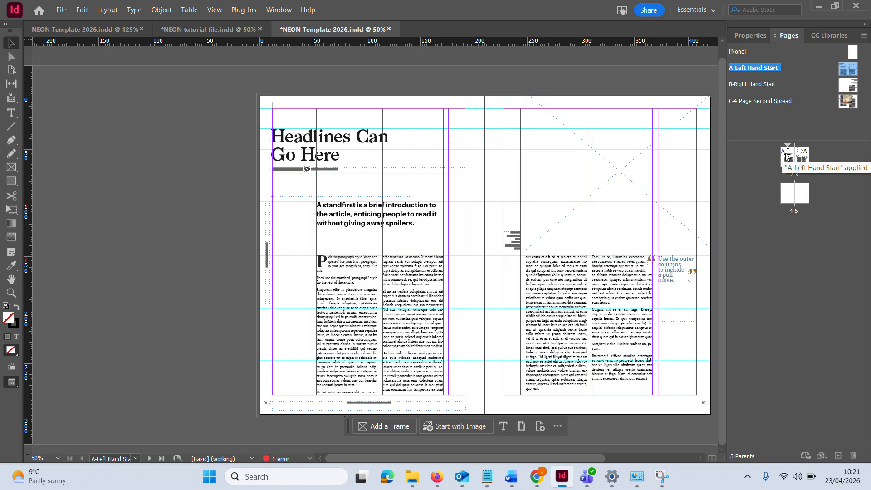
{"action": "left_click", "coordinate": [788, 157]}
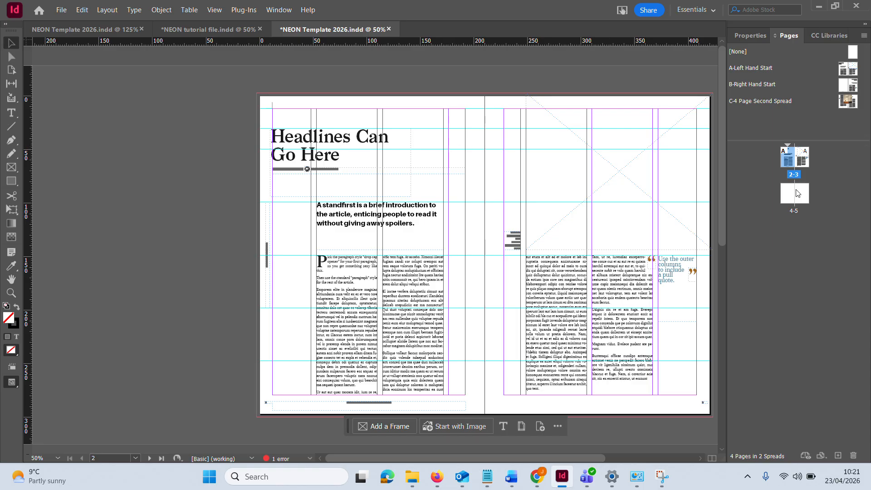
Select pages 2 and 3 together and override all parent page items on the spread
{"action": "left_click", "coordinate": [807, 162]}
{"action": "left_click", "coordinate": [787, 159]}
{"action": "left_click_drag", "start_coordinate": [803, 157], "coordinate": [802, 157]}
{"action": "right_click", "coordinate": [803, 158]}
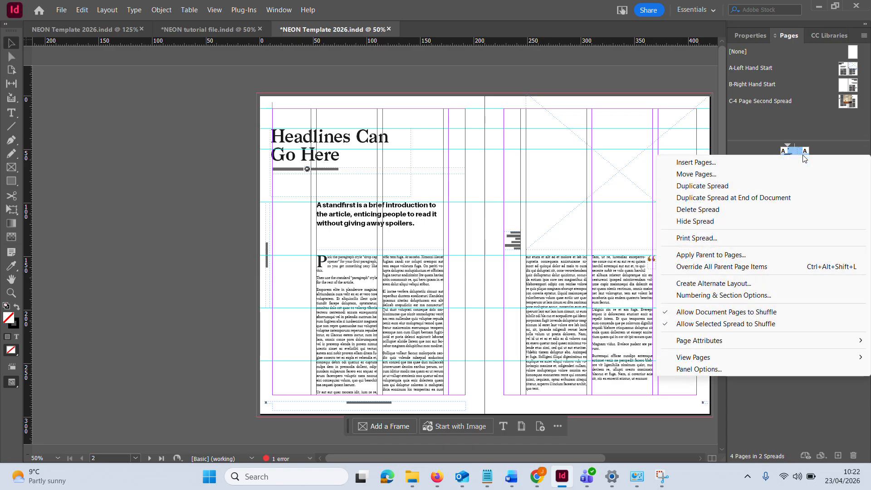
{"action": "left_click", "coordinate": [744, 267]}
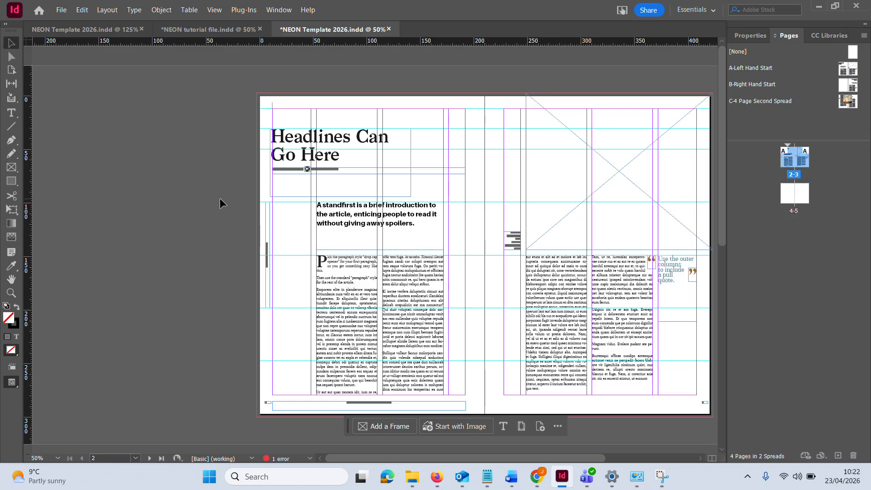
Try moving the headline and standfirst frames on page 2, undoing each move
{"action": "left_click", "coordinate": [396, 223]}
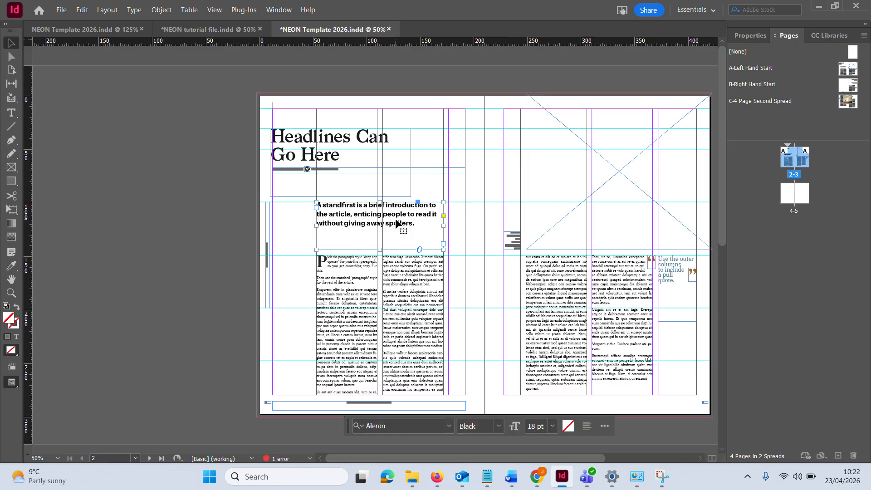
{"action": "left_click", "coordinate": [301, 150]}
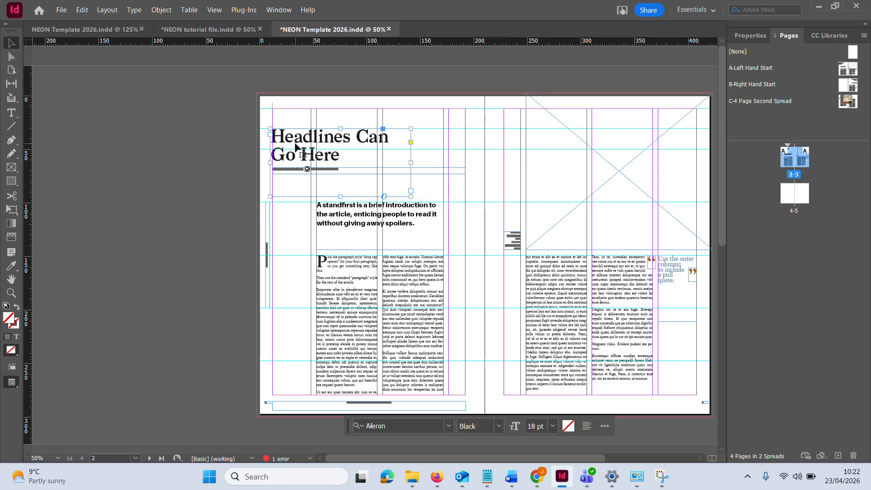
{"action": "left_click_drag", "start_coordinate": [312, 154], "coordinate": [354, 141]}
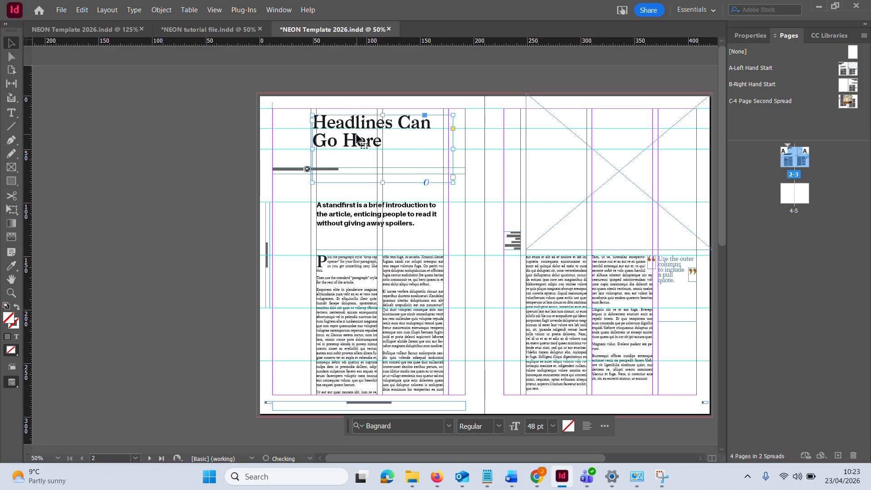
{"action": "key", "text": "ctrl+z"}
{"action": "left_click", "coordinate": [396, 225]}
{"action": "left_click_drag", "start_coordinate": [396, 224], "coordinate": [454, 225]}
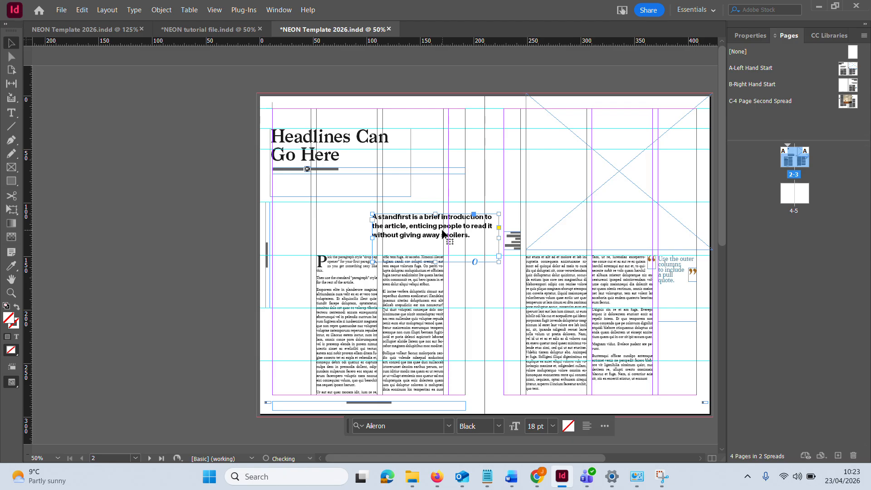
{"action": "key", "text": "ctrl+z"}
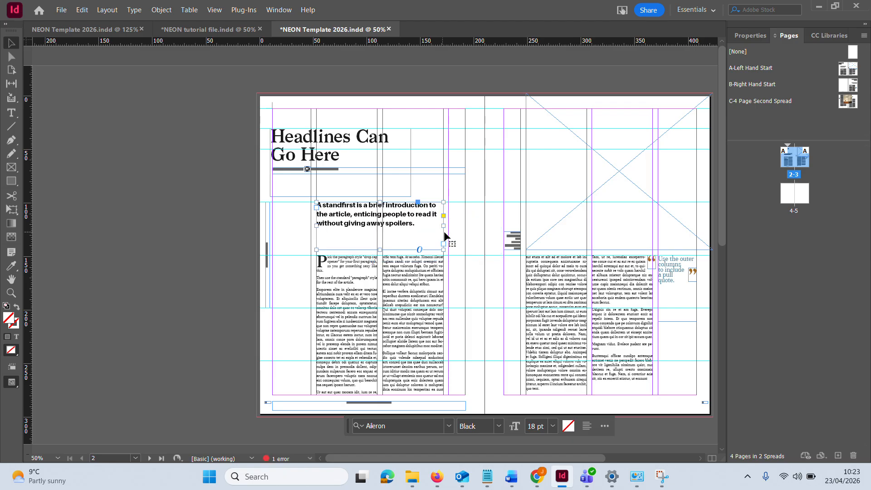
Try moving the empty picture frame on page 3 toward the centre of the spread and undo the move
{"action": "left_click", "coordinate": [614, 176]}
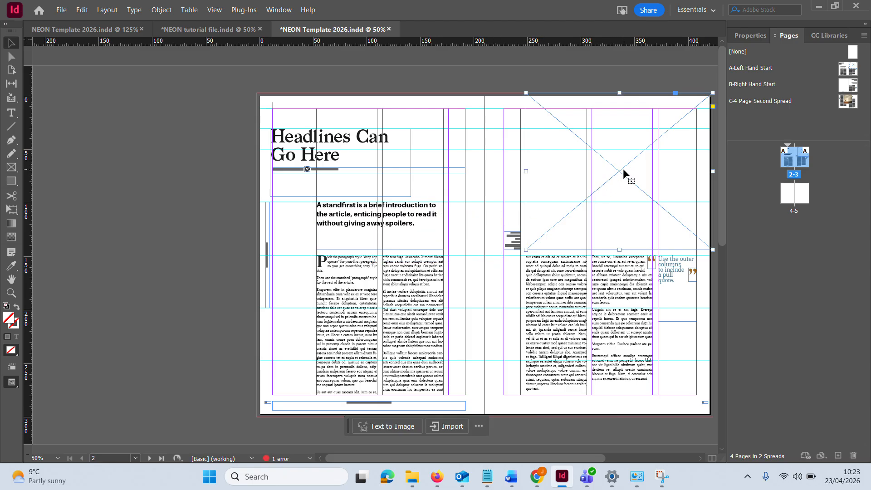
{"action": "left_click_drag", "start_coordinate": [620, 171], "coordinate": [556, 251]}
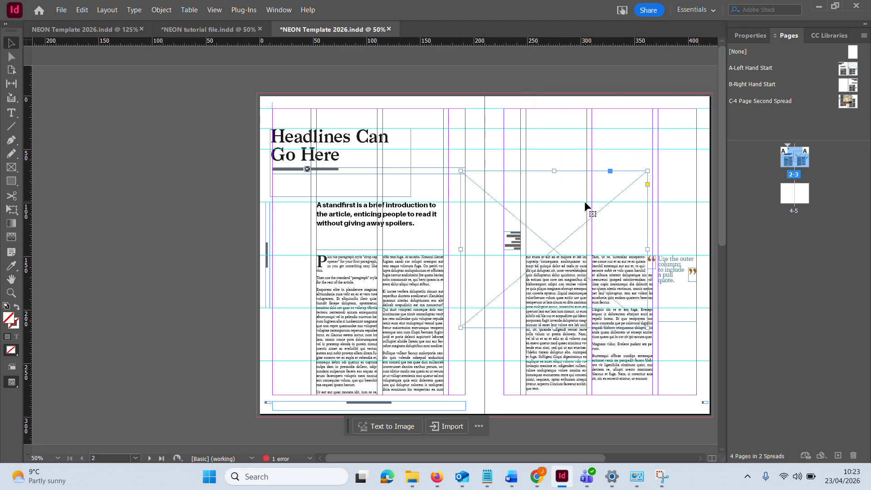
{"action": "key", "text": "ctrl+z"}
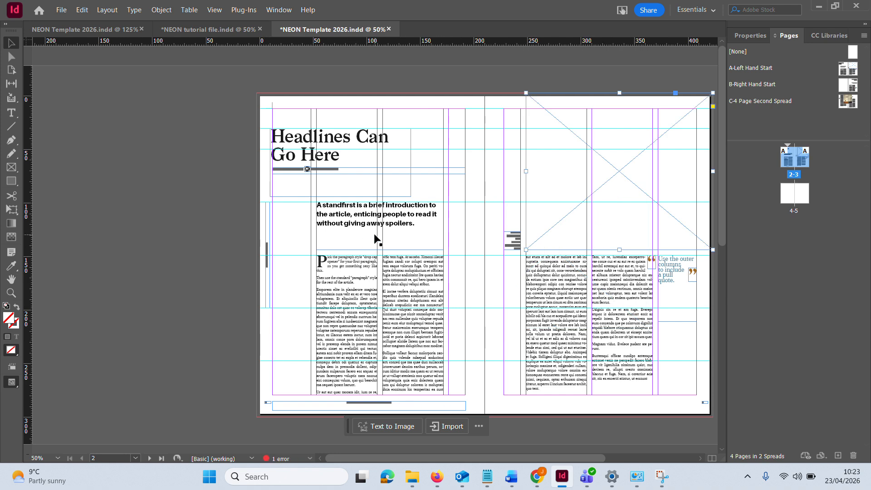
At 100% zoom, check that the headline text is editable and select the word "away" in the standfirst
{"action": "key", "text": "ctrl+1"}
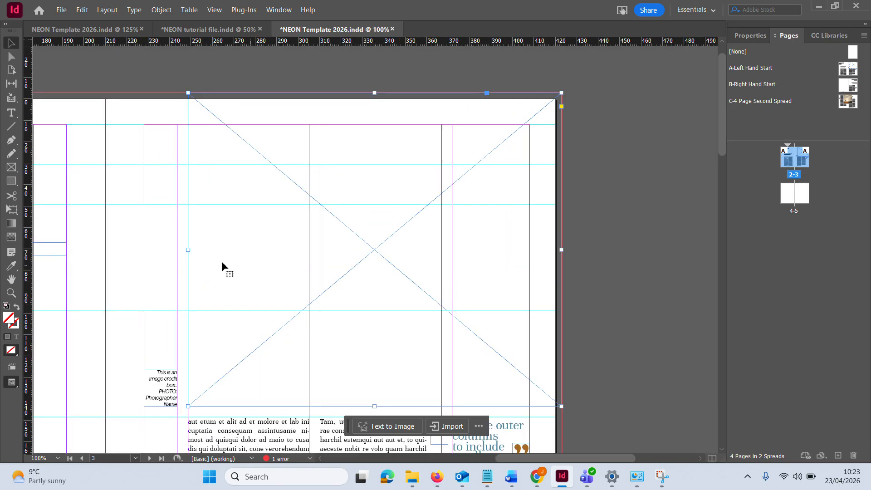
{"action": "scroll", "coordinate": [147, 259], "scroll_direction": "left", "scroll_amount": 10}
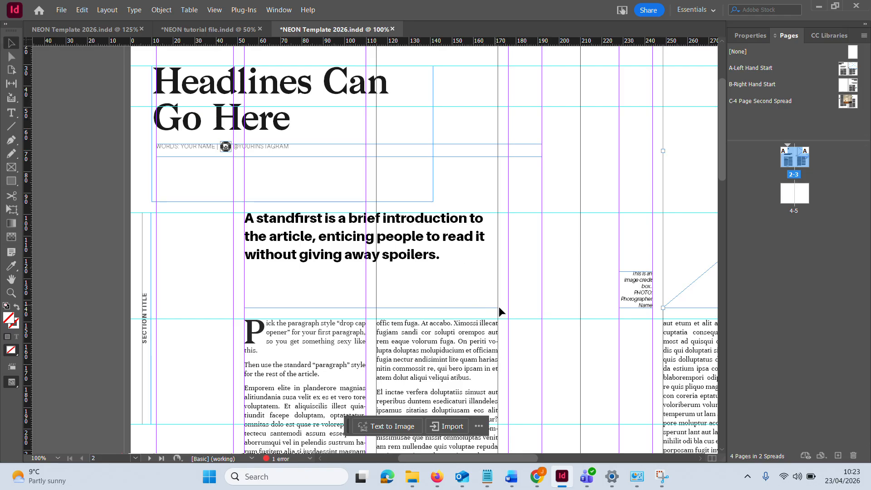
{"action": "double_click", "coordinate": [280, 83]}
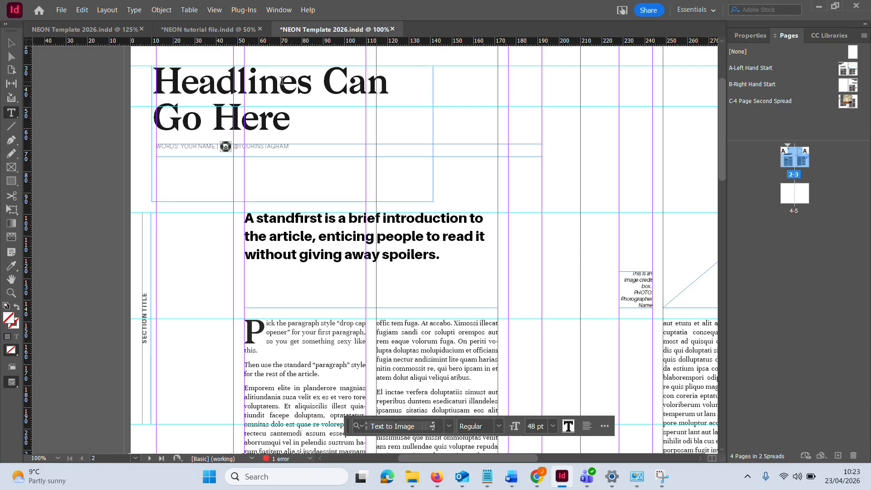
{"action": "double_click", "coordinate": [362, 254]}
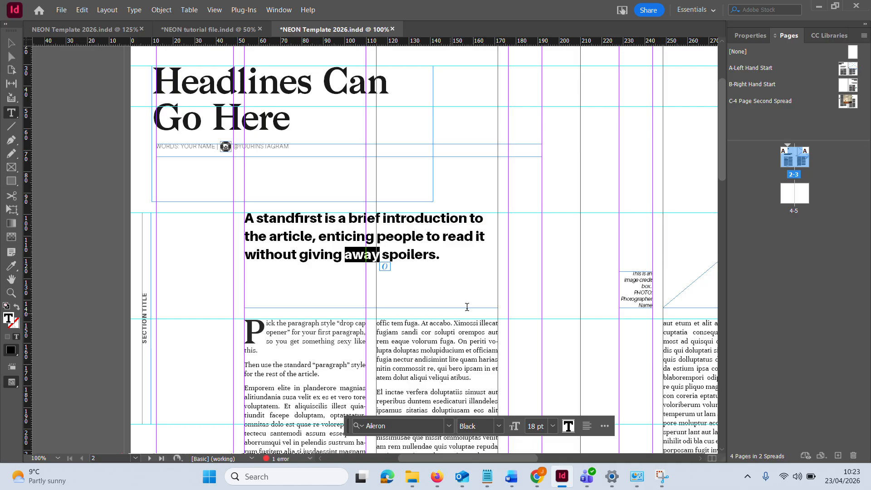
Check that the website footer frame on page 2 can be selected, leaving nothing selected
{"action": "scroll", "coordinate": [560, 233], "scroll_direction": "down", "scroll_amount": 3}
{"action": "scroll", "coordinate": [560, 233], "scroll_direction": "down", "scroll_amount": 6}
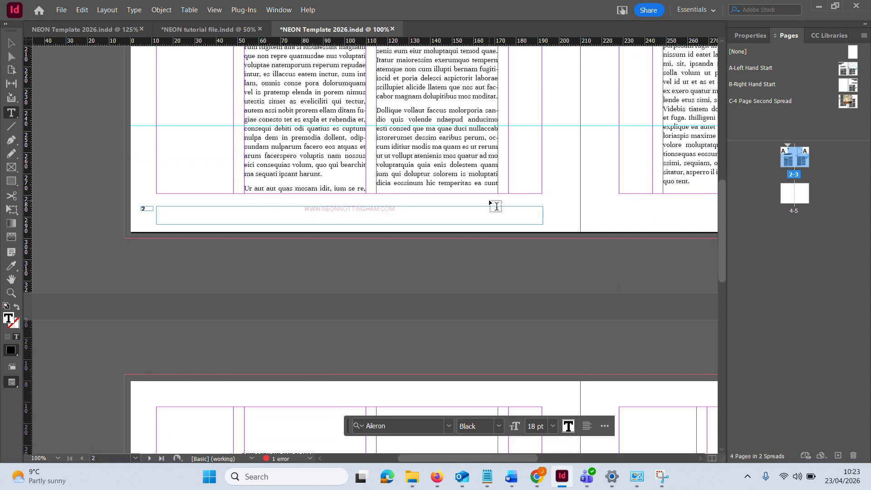
{"action": "left_click", "coordinate": [11, 41]}
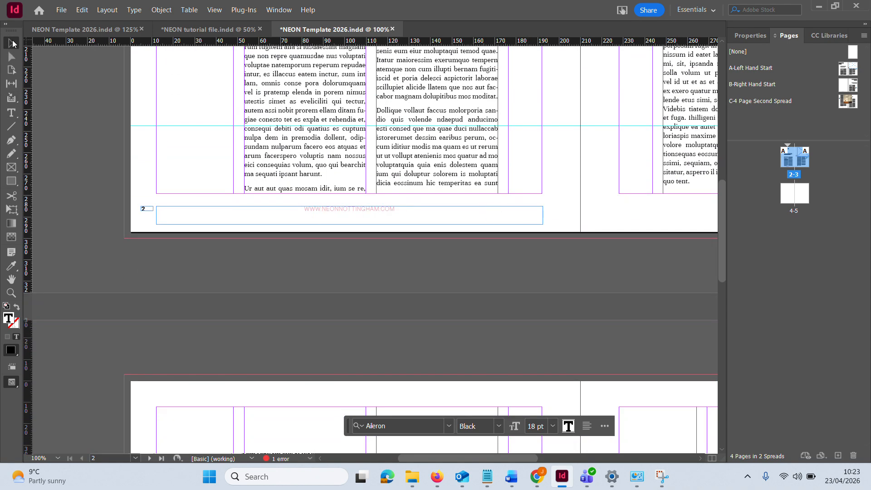
{"action": "left_click", "coordinate": [347, 210]}
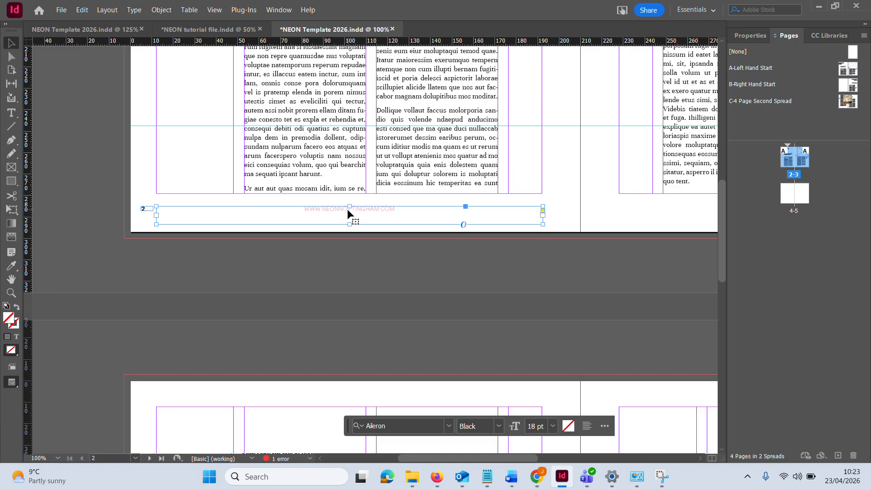
{"action": "left_click", "coordinate": [88, 107]}
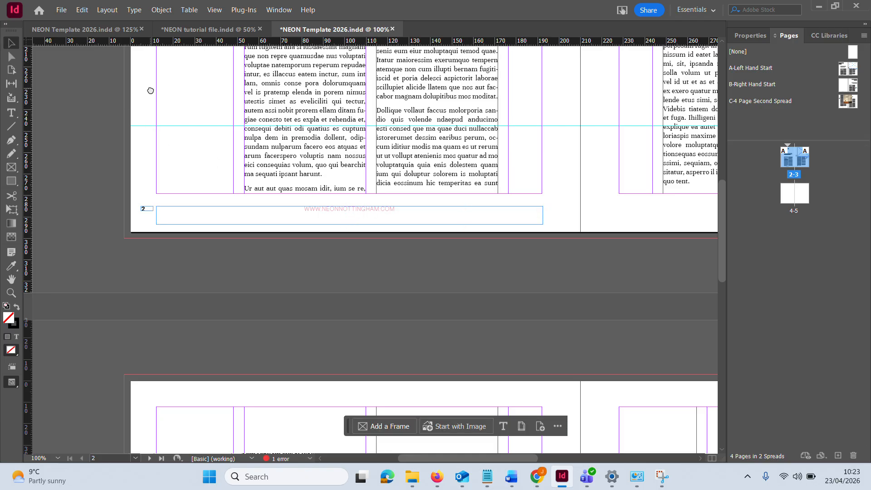
Look over the unlocked layout of spread 2-3, finishing at 75% zoom
{"action": "left_click_drag", "start_coordinate": [150, 91], "coordinate": [179, 369]}
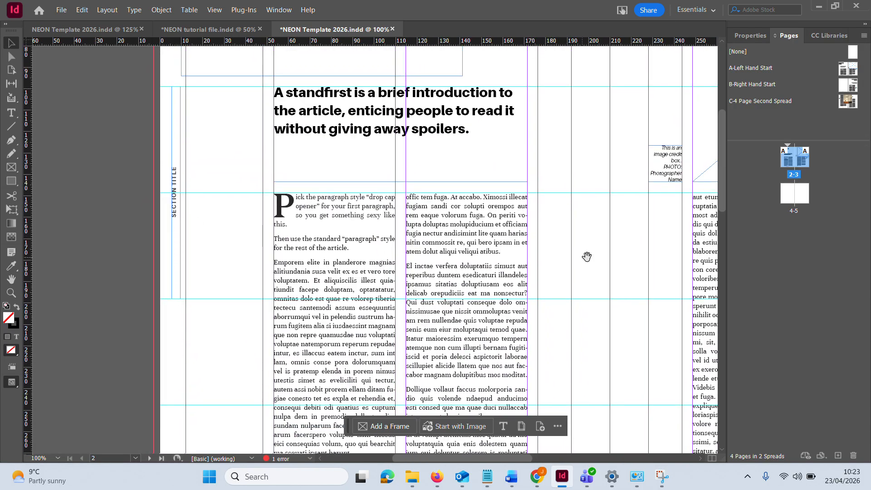
{"action": "left_click_drag", "start_coordinate": [587, 256], "coordinate": [213, 317]}
{"action": "left_click_drag", "start_coordinate": [573, 299], "coordinate": [780, 338]}
{"action": "left_click_drag", "start_coordinate": [186, 327], "coordinate": [461, 259]}
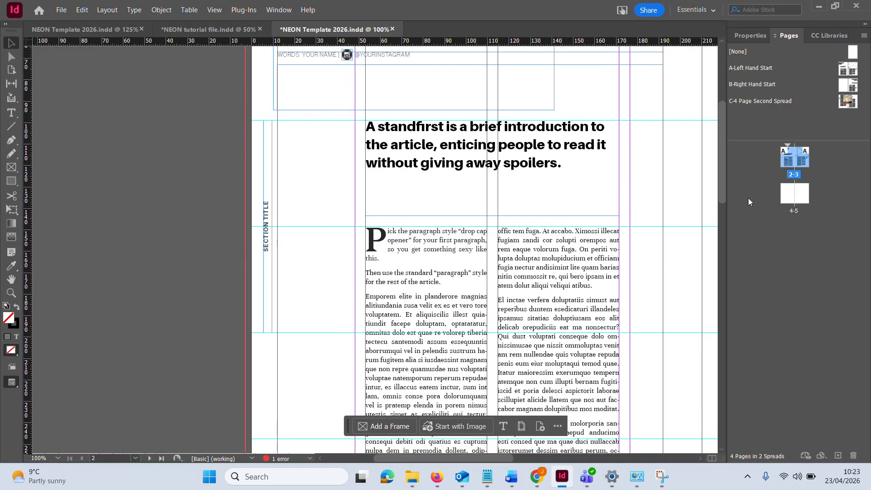
{"action": "key", "text": "ctrl+minus"}
{"action": "key", "text": "ctrl+minus"}
{"action": "key", "text": "ctrl+minus"}
{"action": "key", "text": "ctrl+equal"}
{"action": "key", "text": "ctrl+equal"}
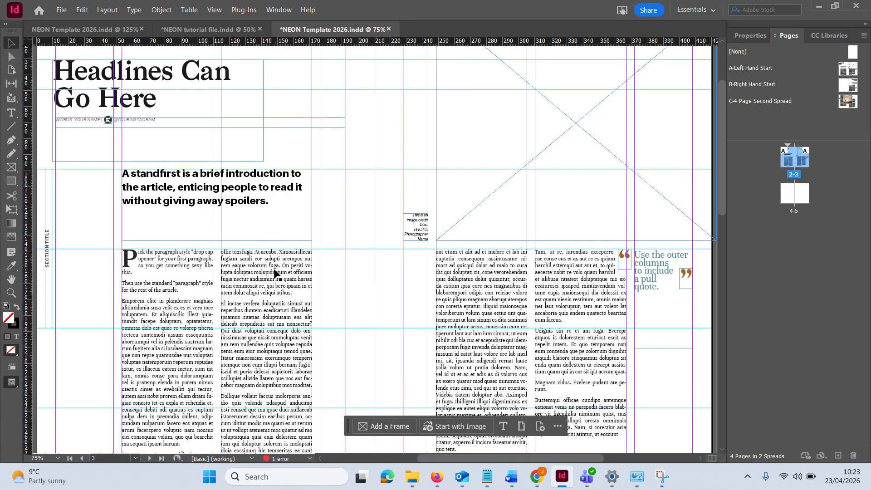
Select the large picture frame on page 3 and switch to the TDL.txt notes in Notepad
{"action": "left_click", "coordinate": [425, 221]}
{"action": "left_click", "coordinate": [523, 194]}
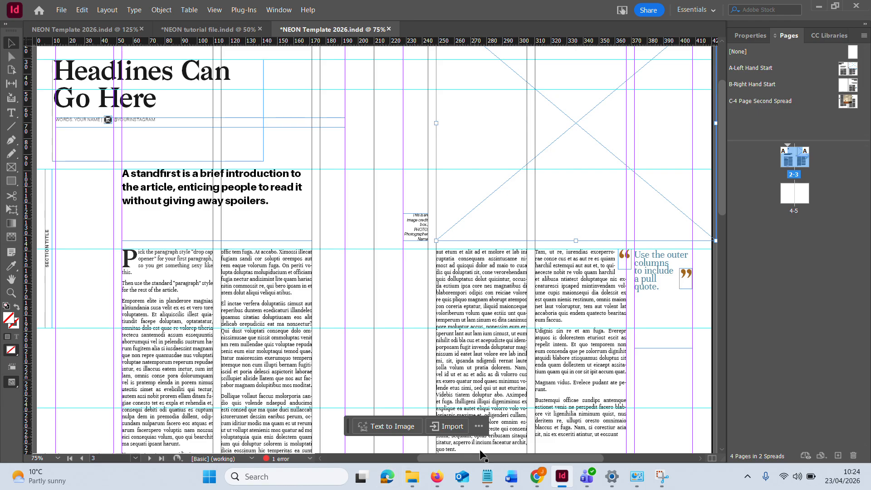
{"action": "left_click", "coordinate": [489, 477]}
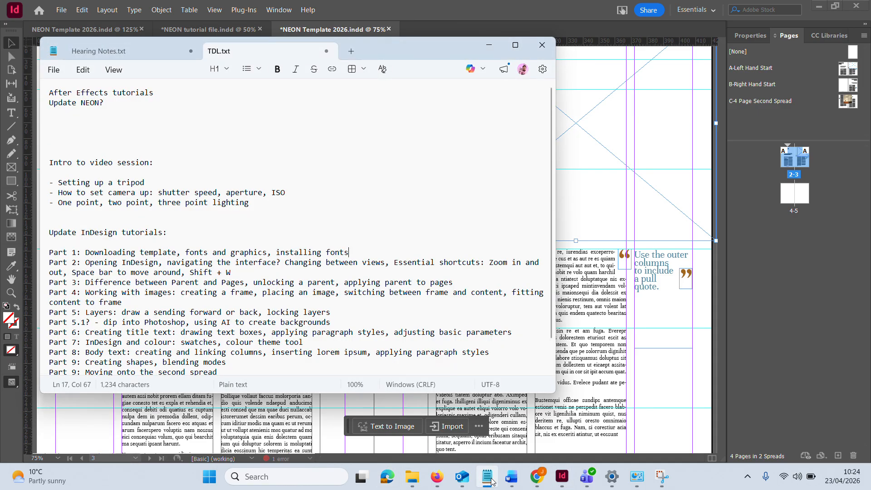